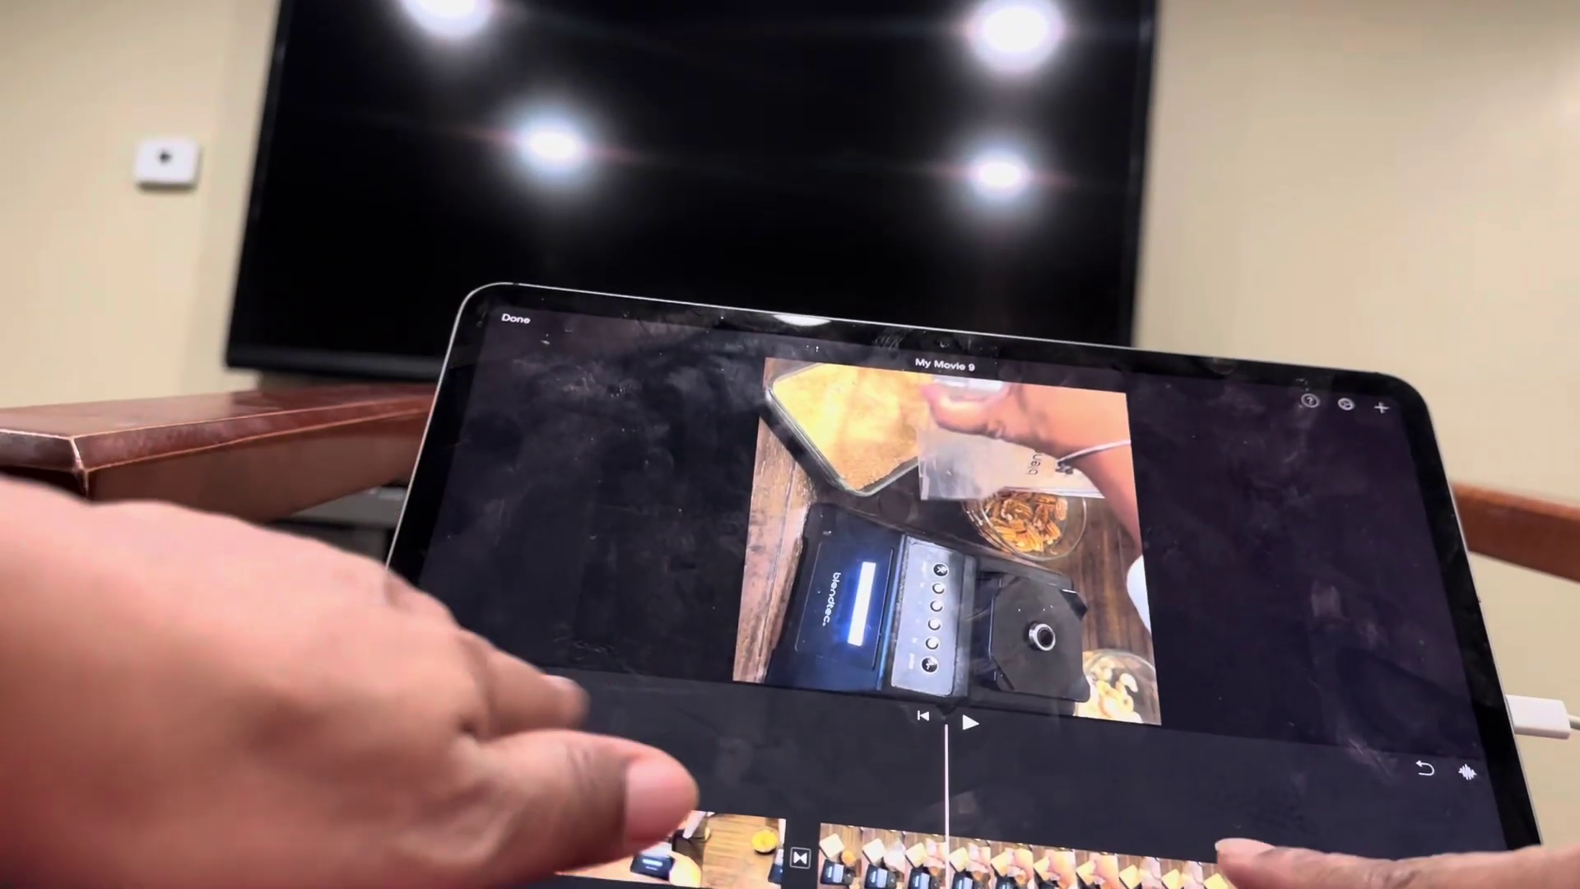
Select the sideways blender clip in the timeline for rotation.
{"action": "left_click", "coordinate": [1235, 849]}
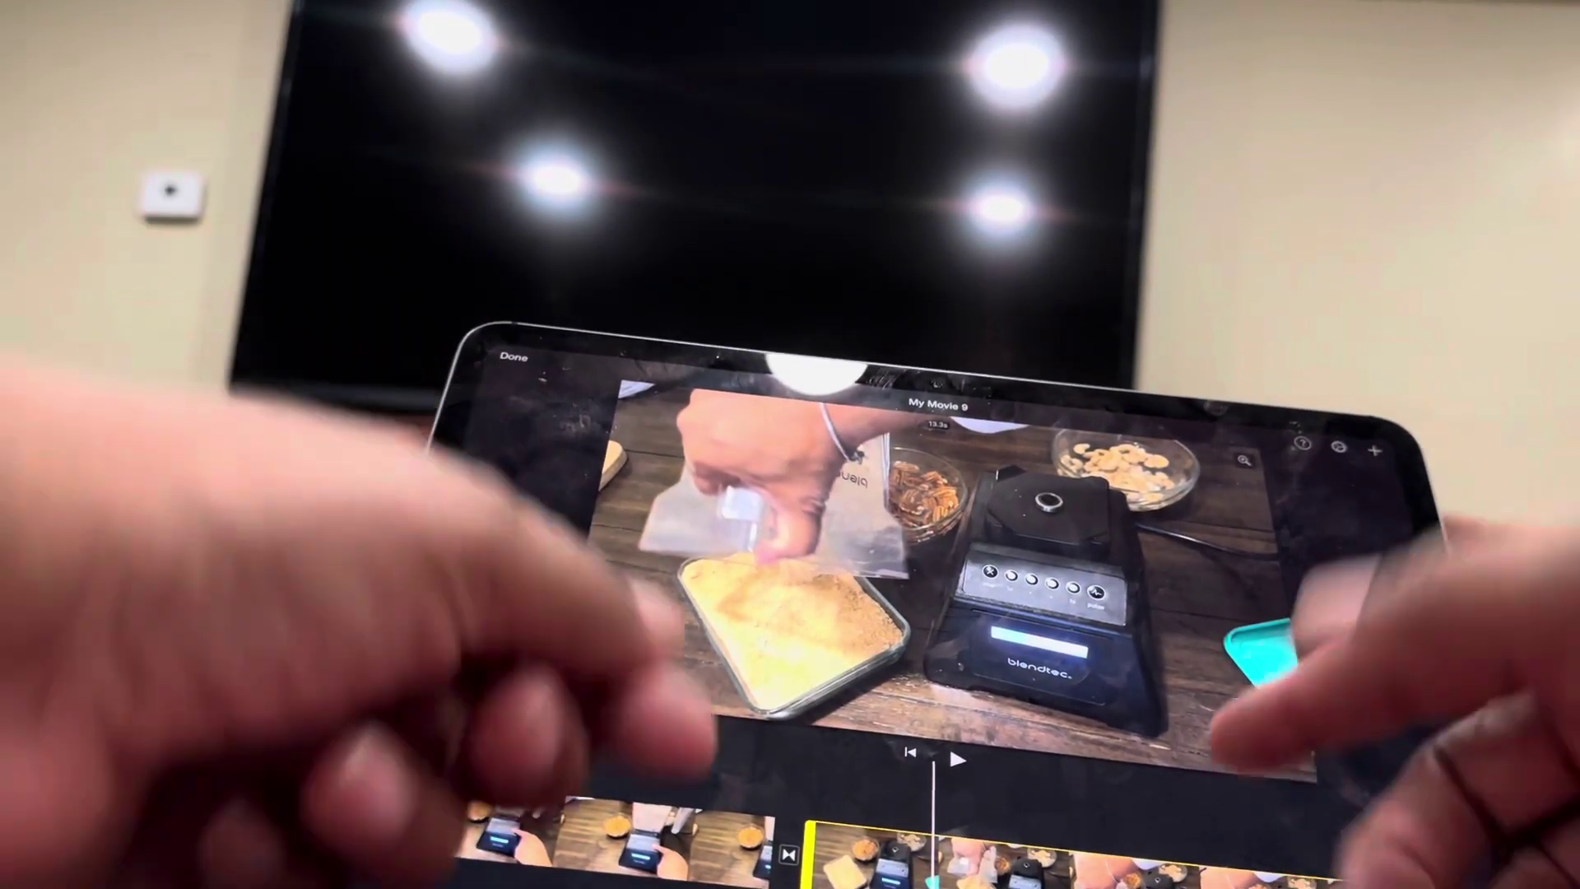
Scrub the timeline forward to the spice jars shot.
{"action": "mouse_move", "coordinate": [815, 853]}
{"action": "left_mouse_down"}
{"action": "mouse_move", "coordinate": [691, 845]}
{"action": "mouse_move", "coordinate": [710, 856]}
{"action": "left_mouse_up"}
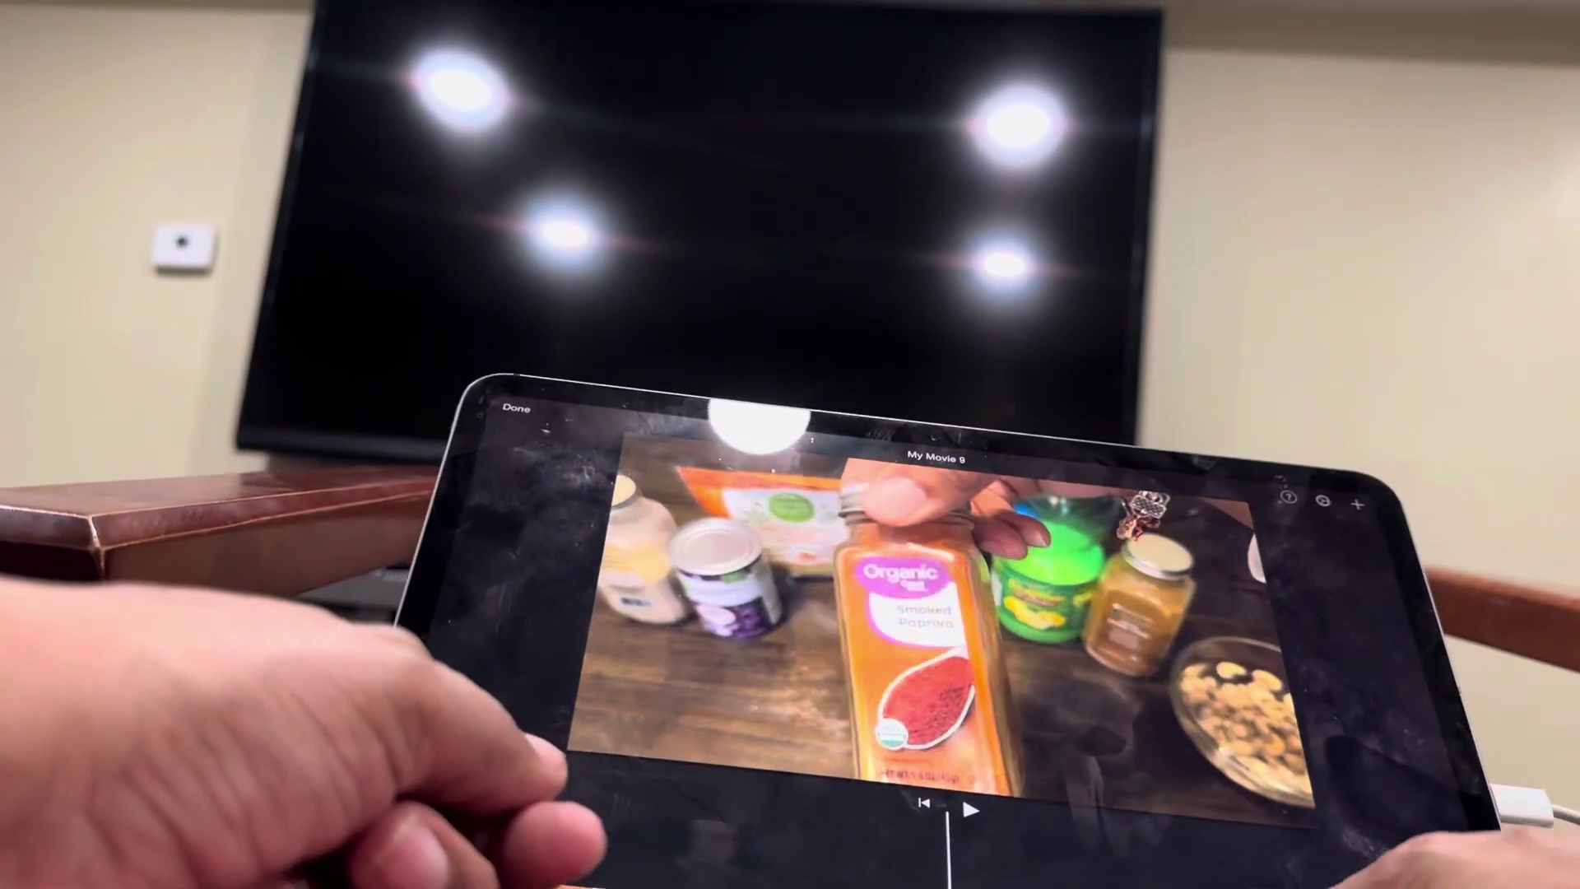
Scrub to the sideways blender-and-bottle clip and twist it 90° into landscape.
{"action": "left_click_drag", "start_coordinate": [1357, 852], "coordinate": [1247, 852]}
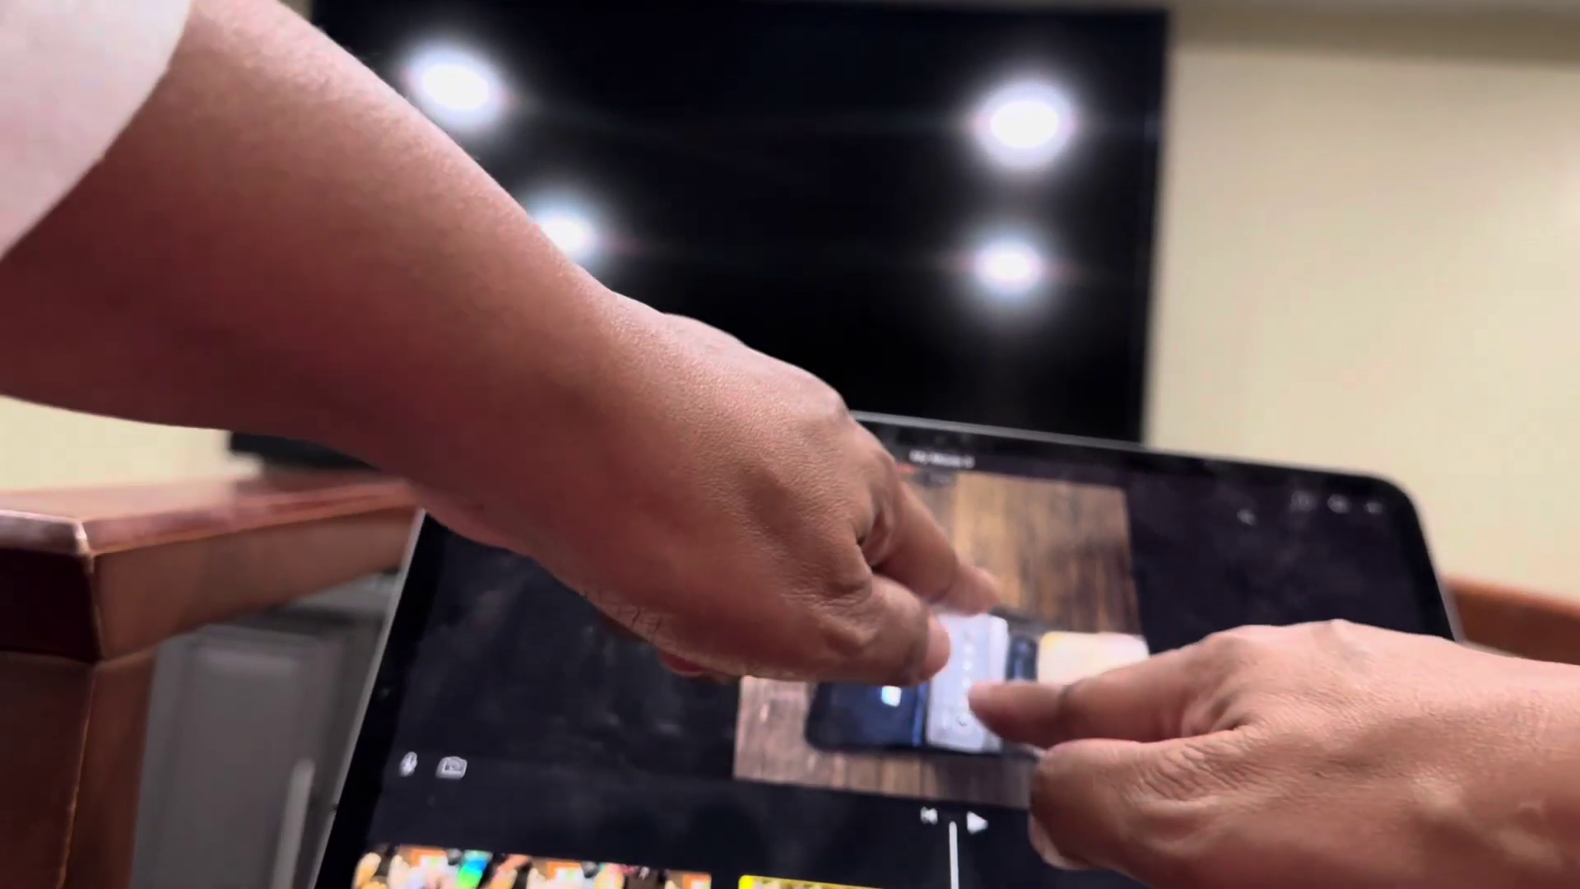
{"action": "left_click_drag", "start_coordinate": [1098, 734], "coordinate": [864, 652]}
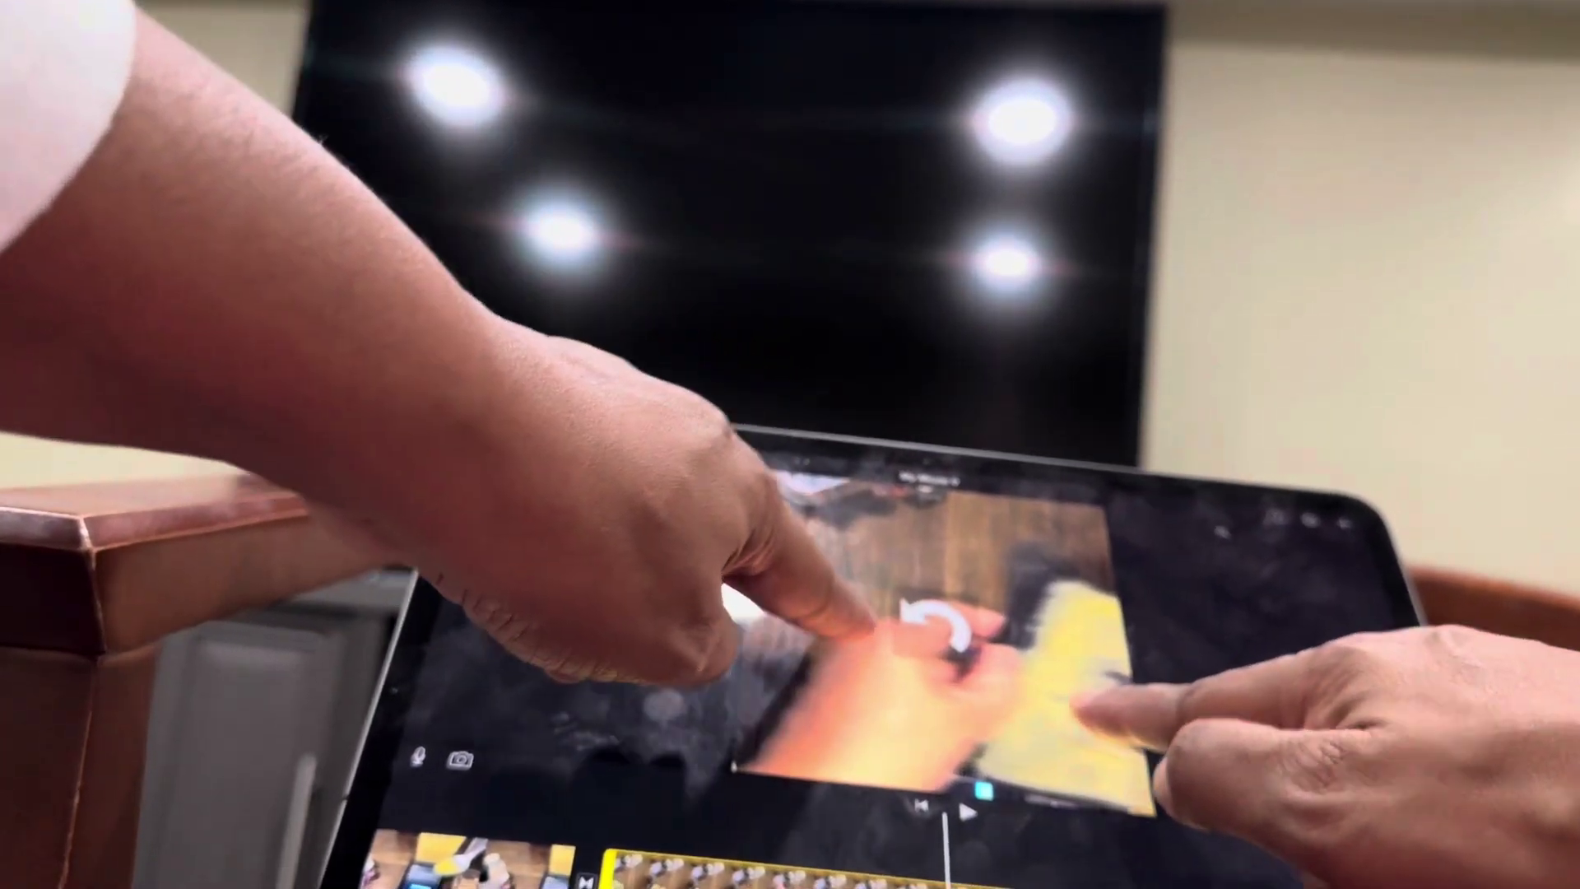
{"action": "left_click_drag", "start_coordinate": [969, 642], "coordinate": [938, 666]}
{"action": "mouse_move", "coordinate": [722, 740]}
{"action": "left_mouse_down"}
{"action": "mouse_move", "coordinate": [771, 716]}
{"action": "mouse_move", "coordinate": [705, 617]}
{"action": "left_mouse_up"}
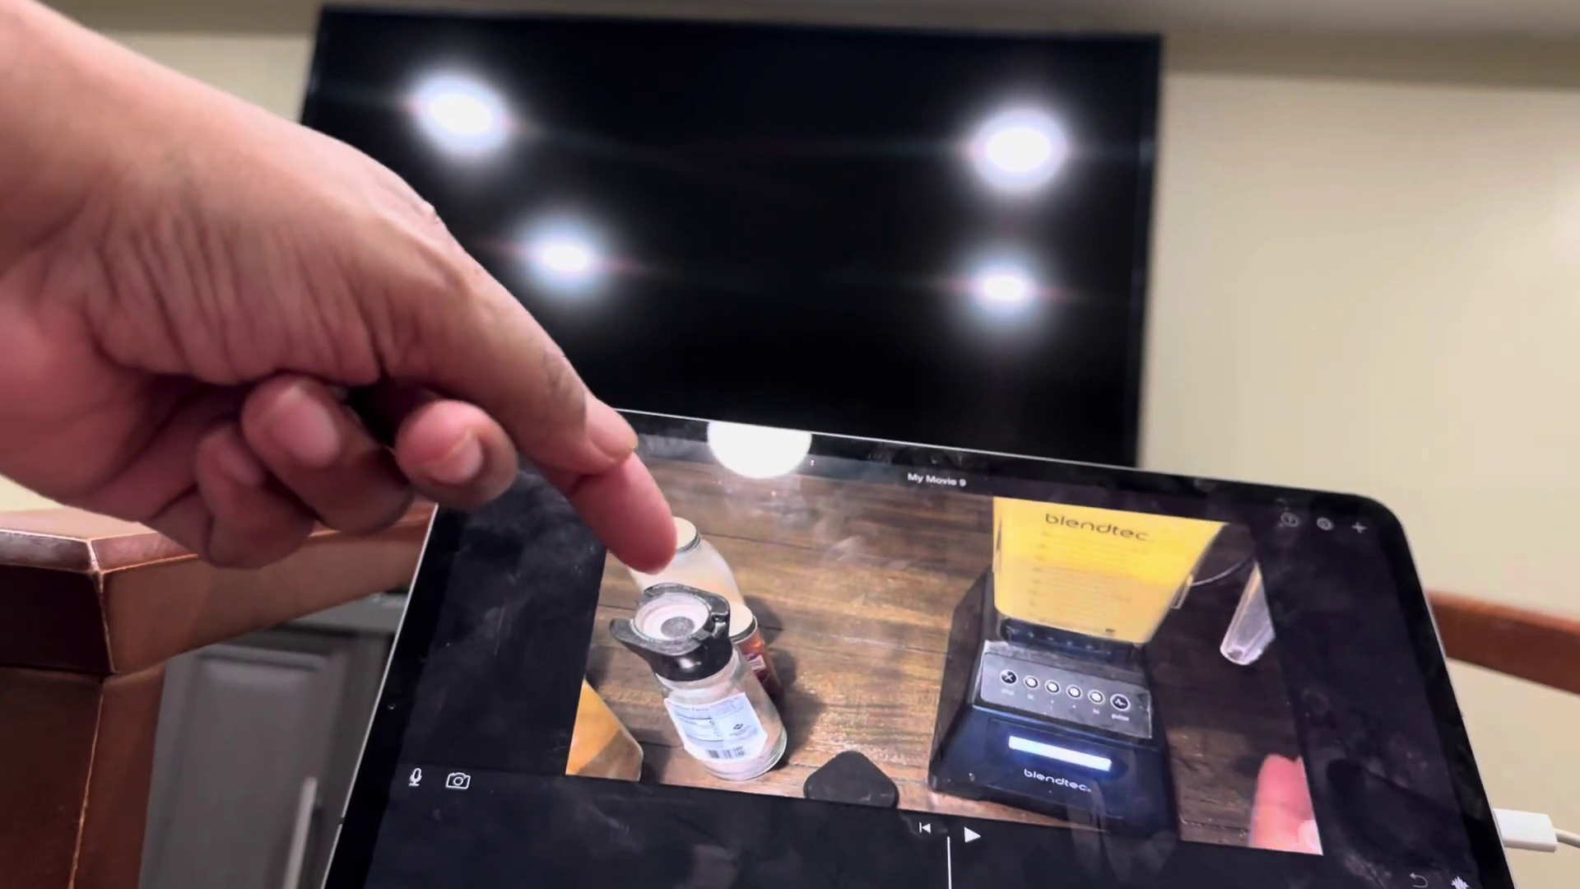